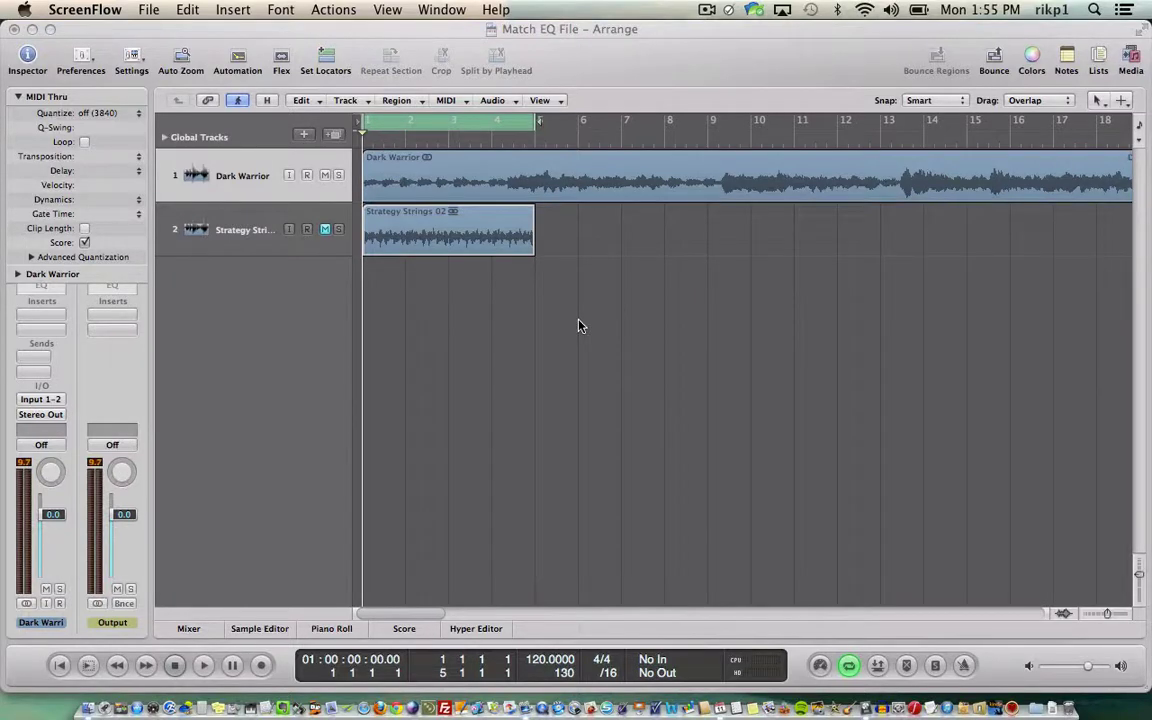
Step: Bring the Match EQ File project forward and play the opening seconds of Dark Warrior
click(533, 401)
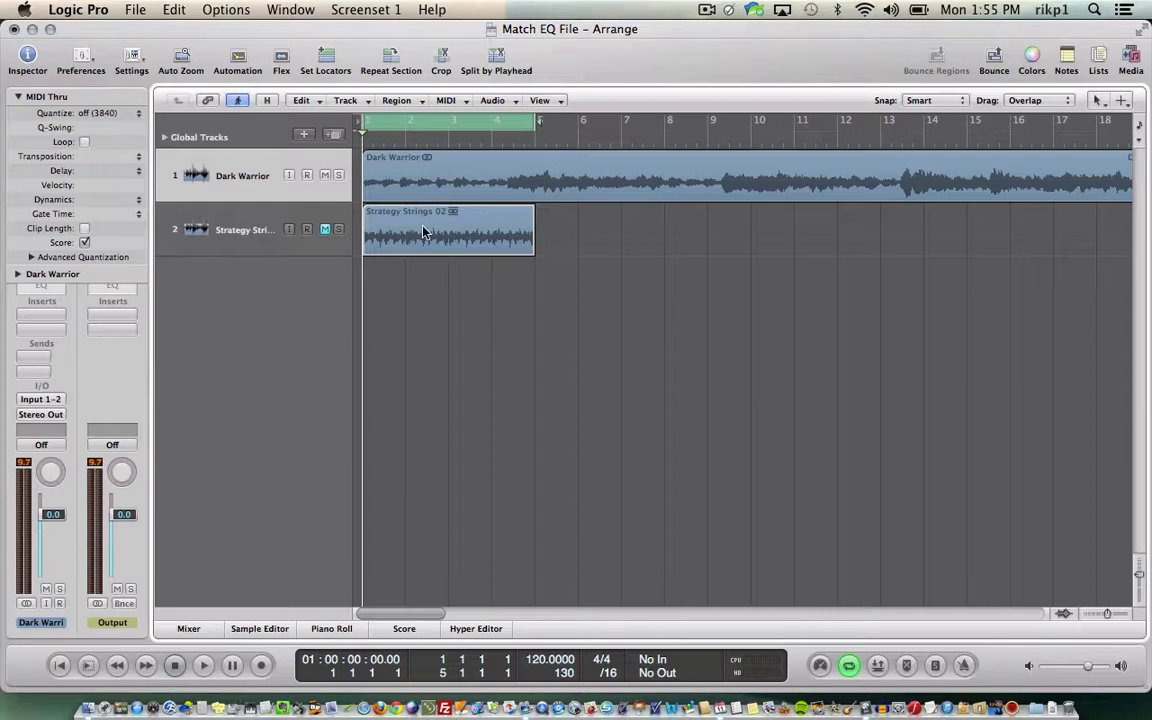
key(space)
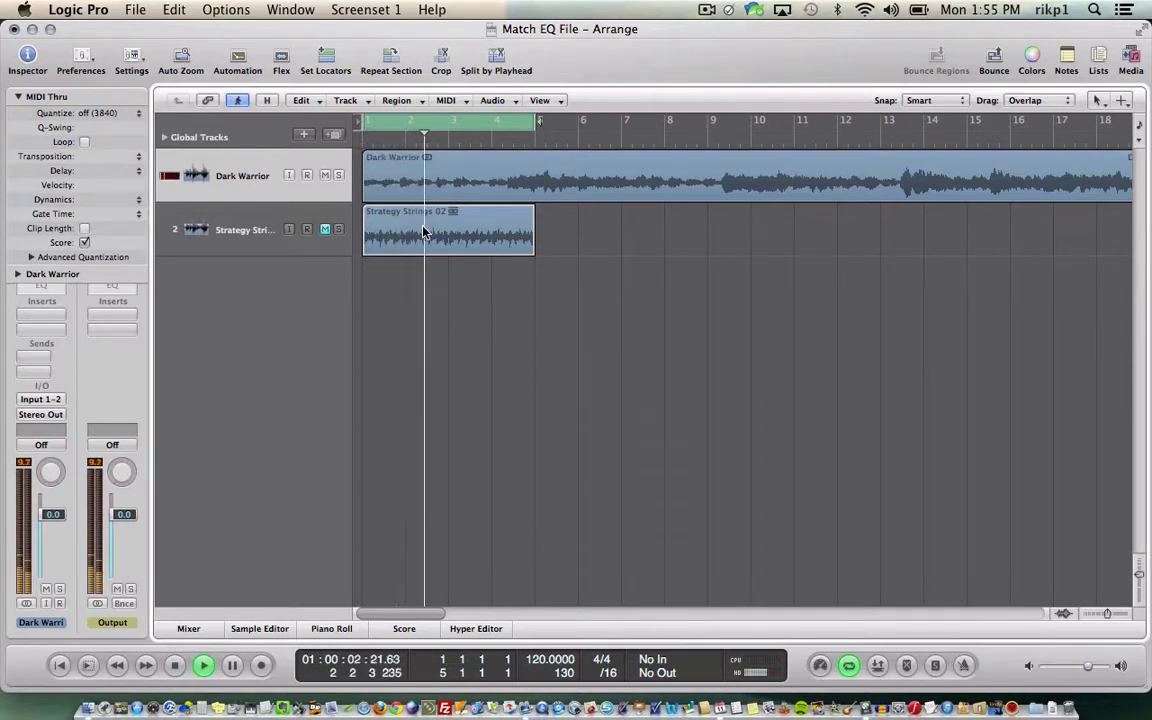
key(space)
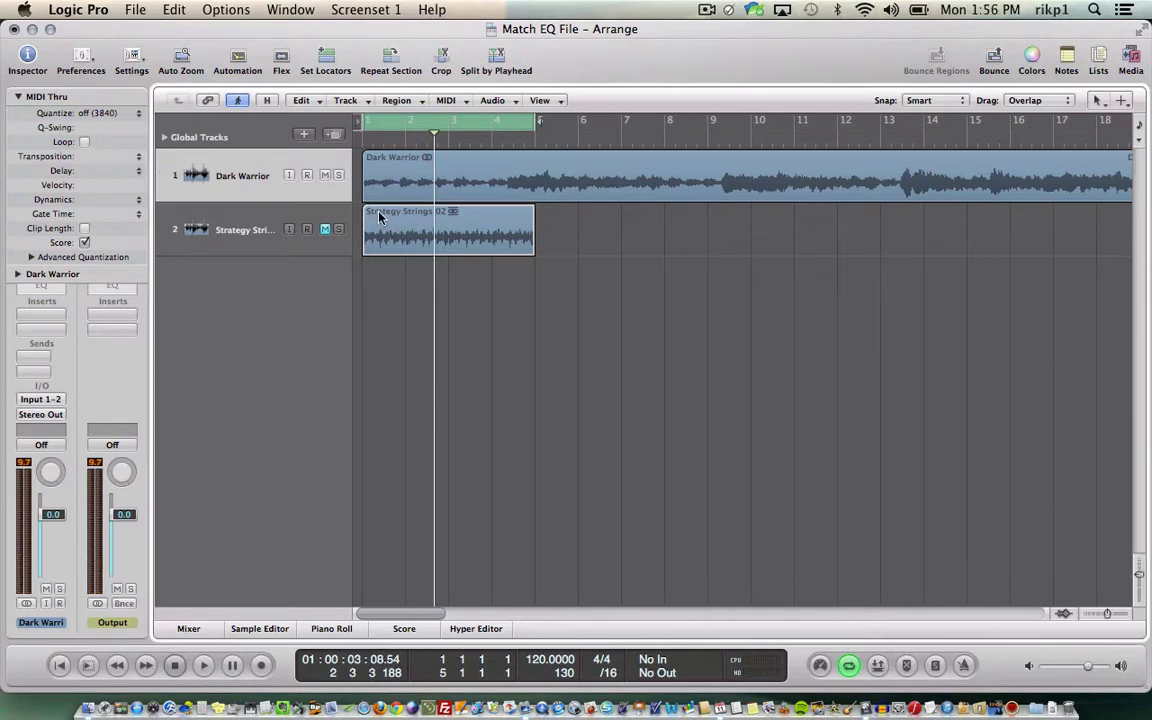
Step: Play Strategy Strings alone by unmuting it and muting Dark Warrior, then return to the start
click(60, 665)
click(325, 229)
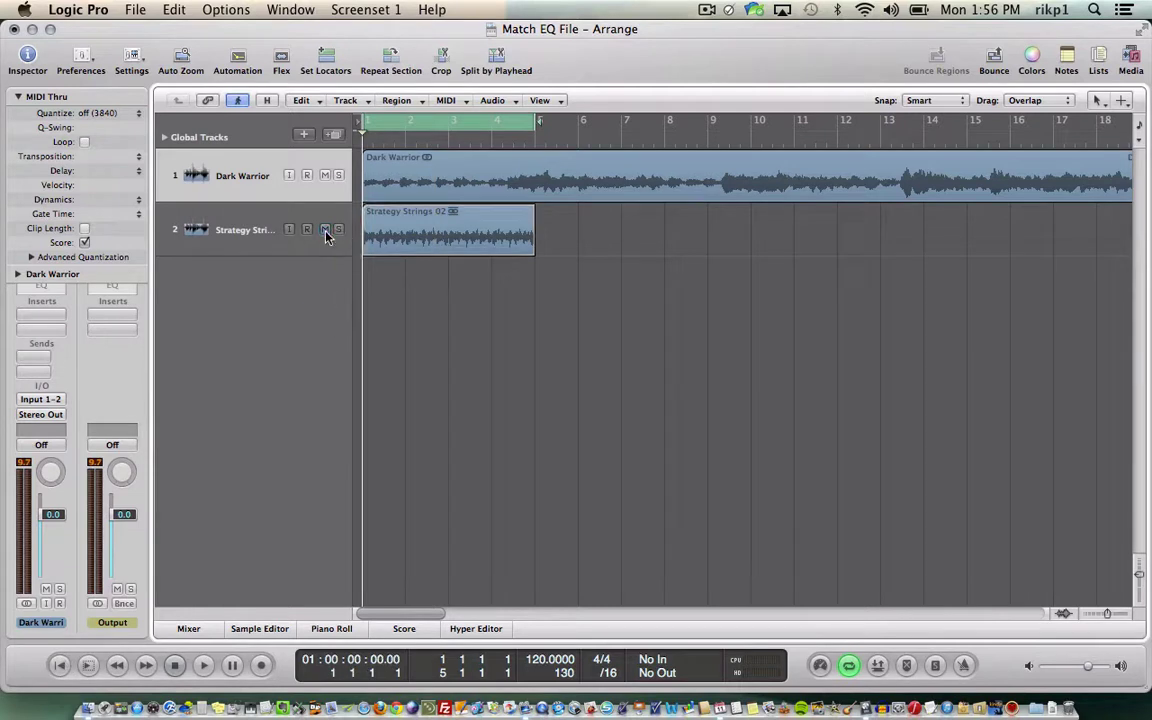
key(space)
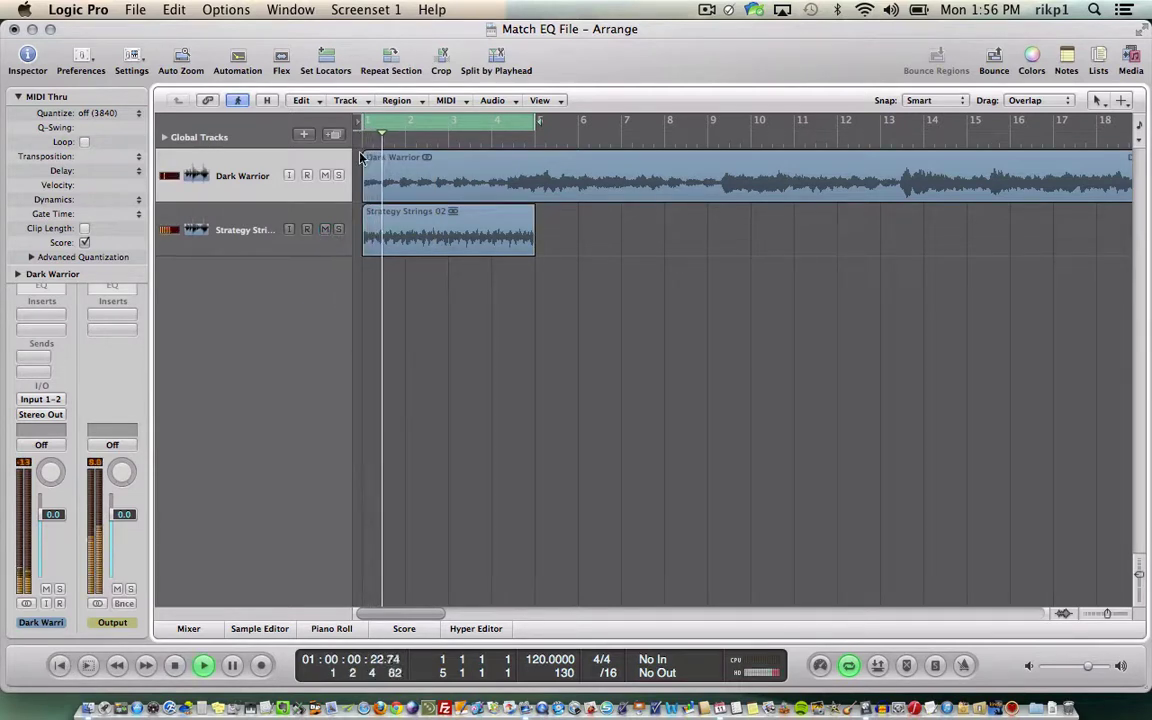
click(325, 175)
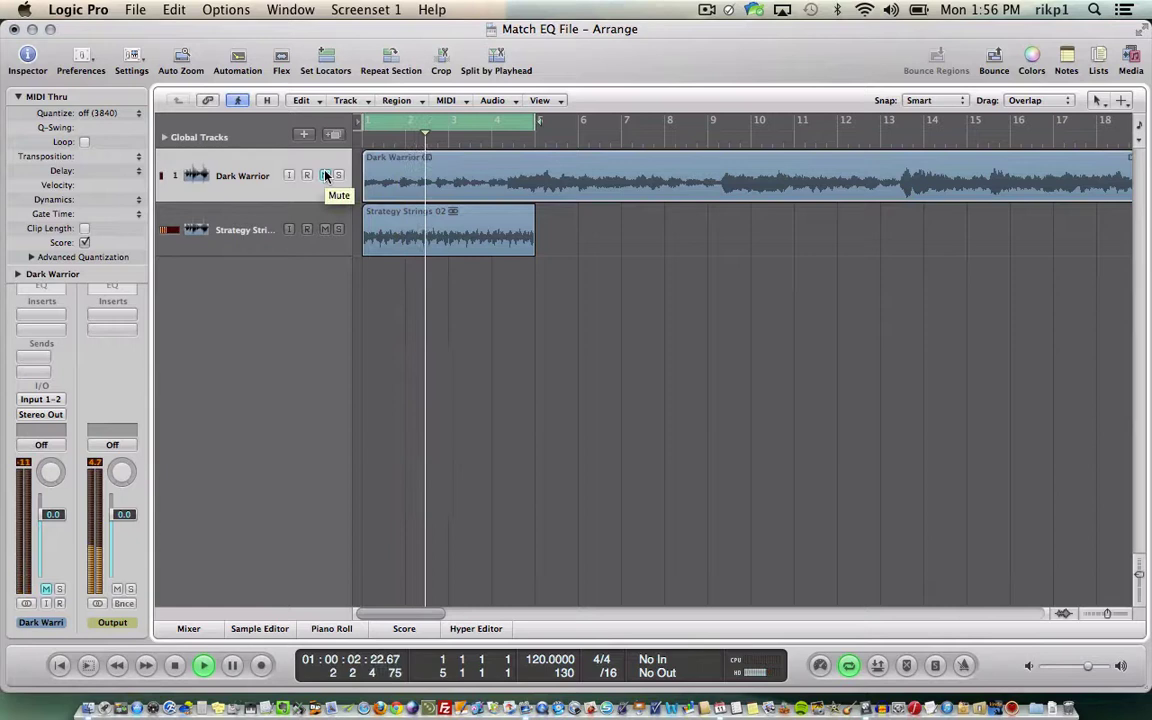
key(space)
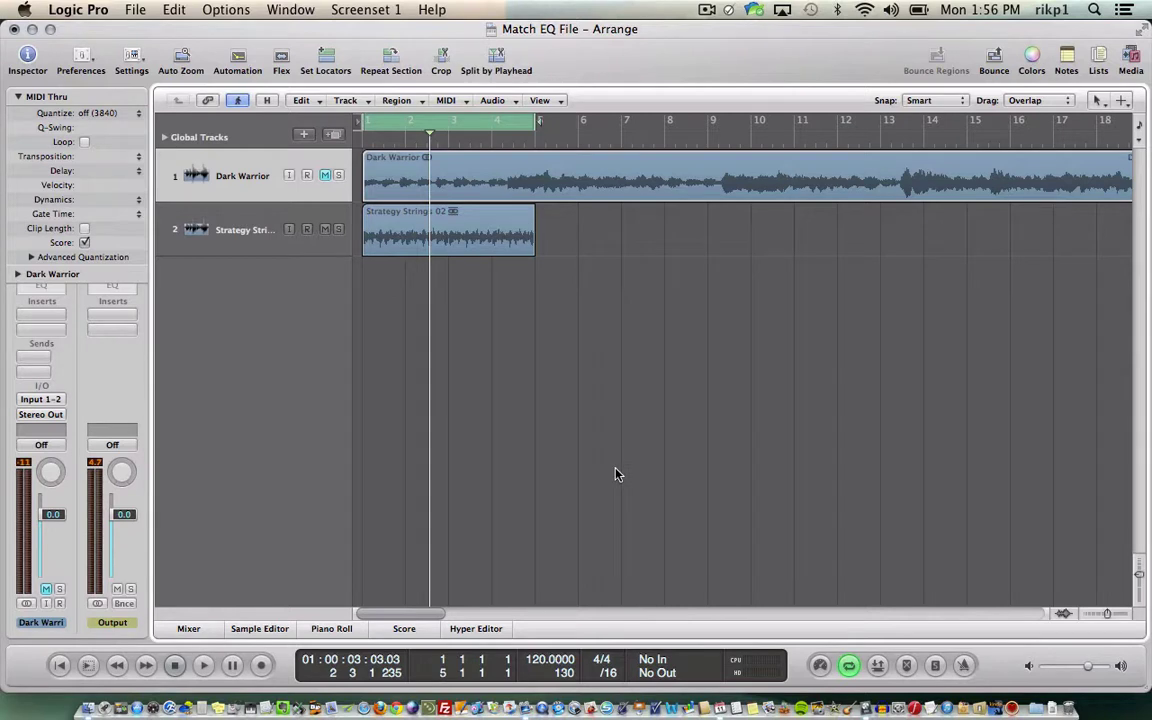
click(59, 665)
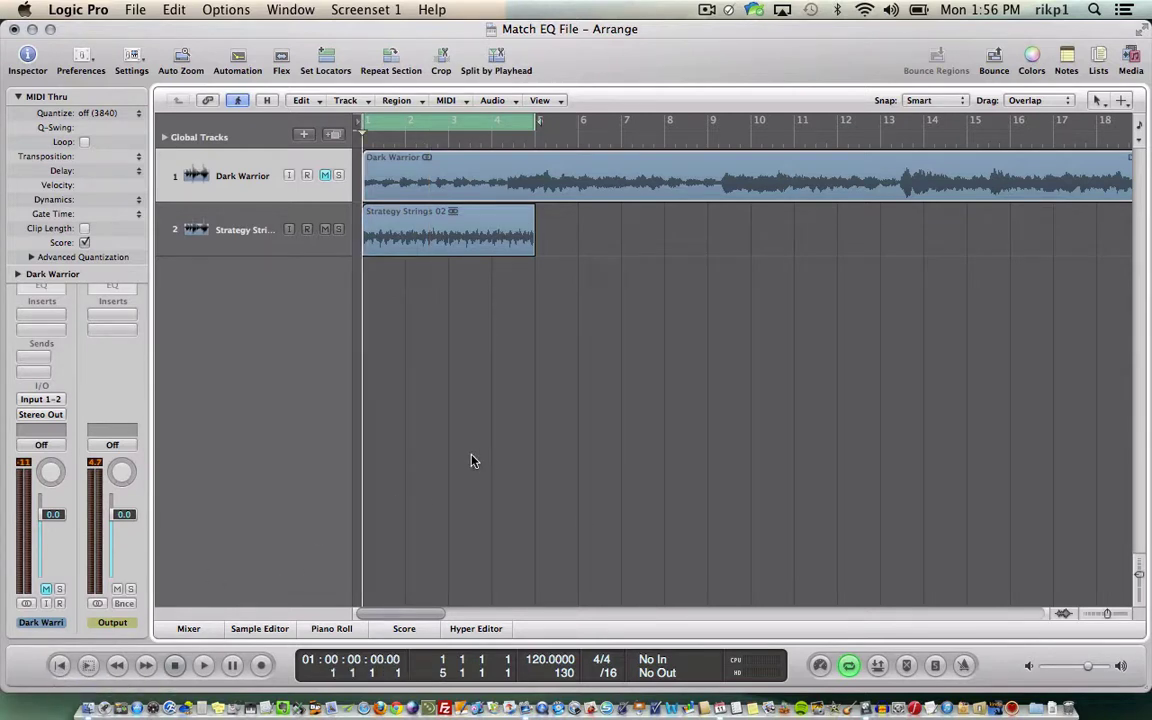
Step: Mute Strategy Strings, unmute Dark Warrior, and select the Dark Warrior track
click(324, 229)
click(324, 176)
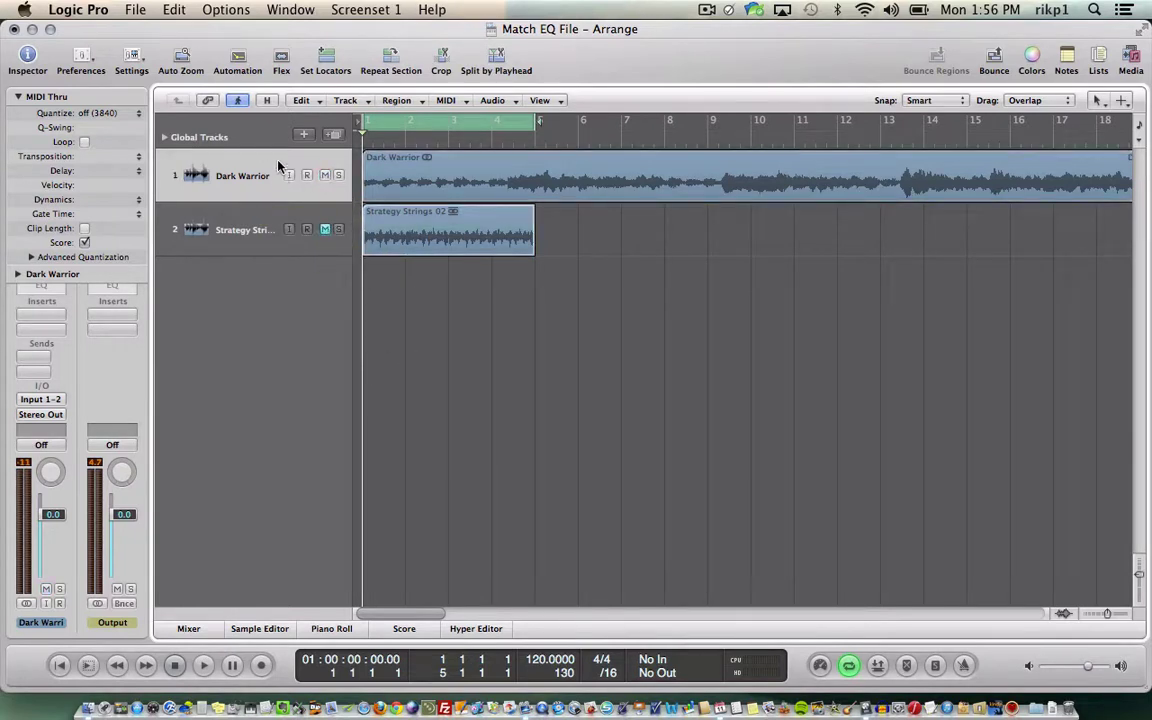
click(278, 166)
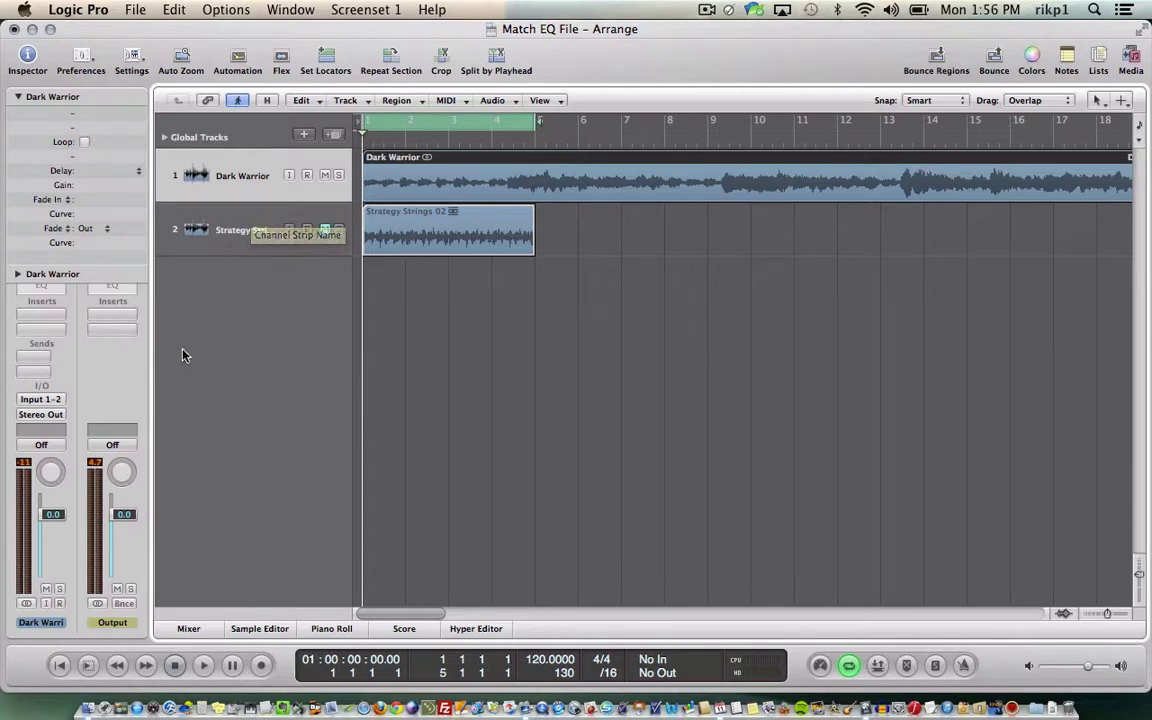
Step: Insert a stereo Match EQ (EQ > Match EQ > Stereo) on Dark Warrior and reposition its window
click(50, 317)
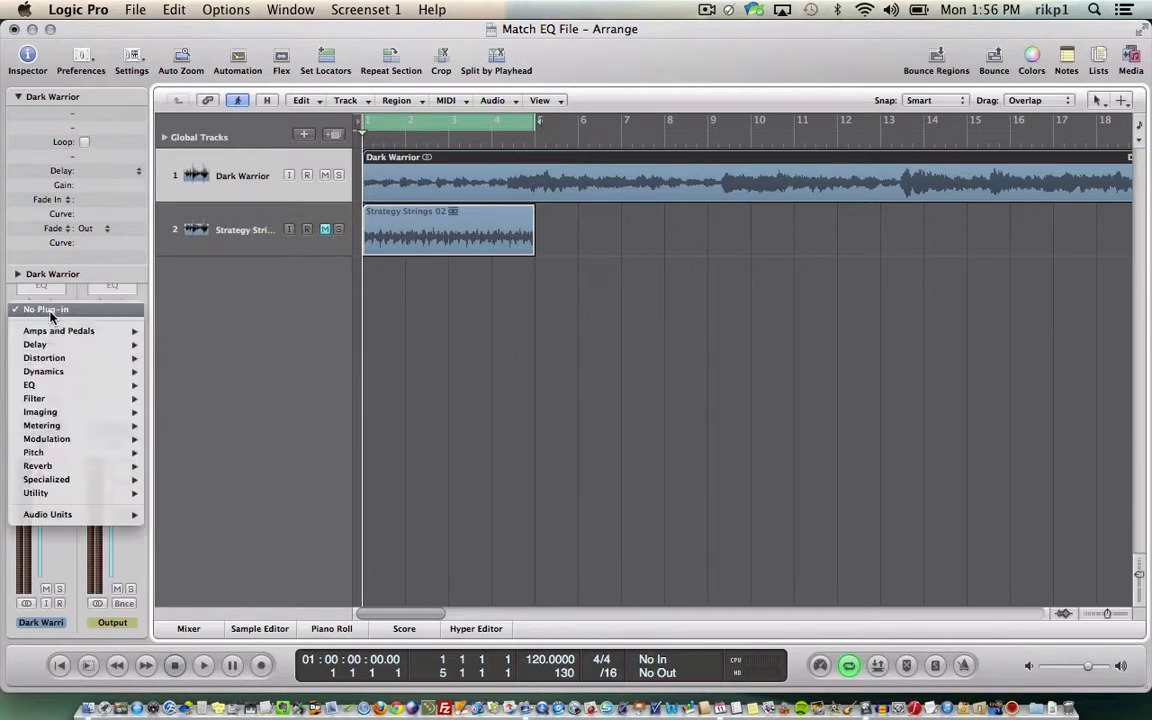
mouse_move(47, 386)
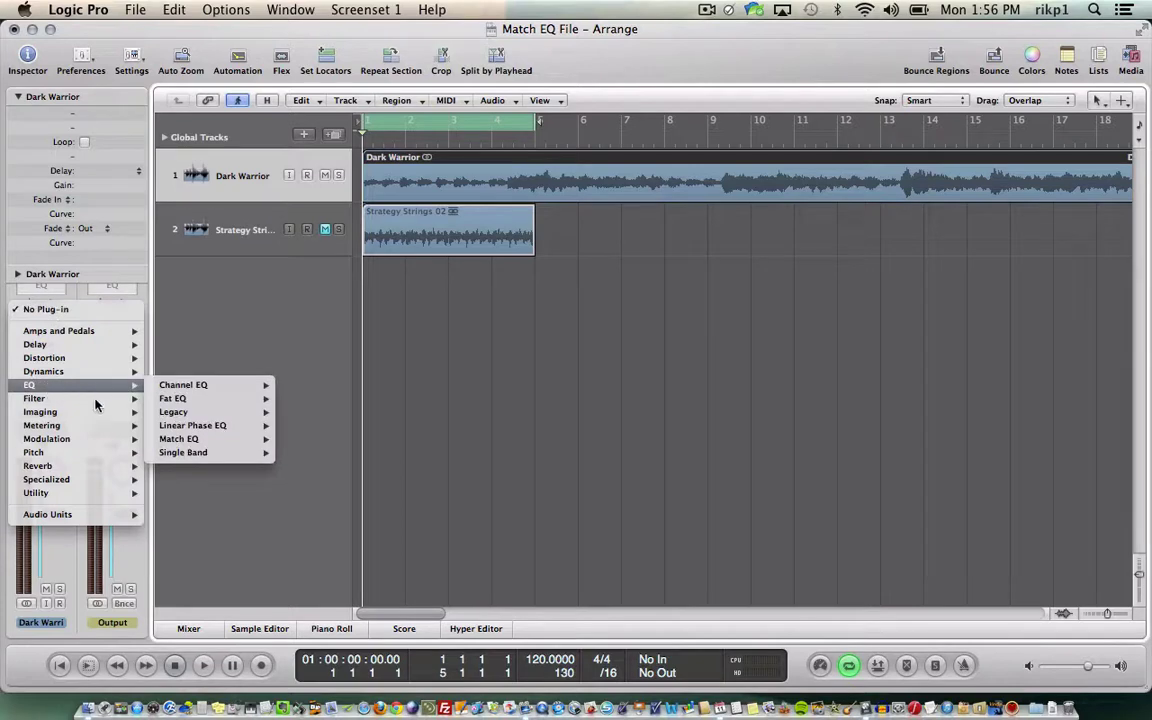
mouse_move(252, 441)
click(303, 439)
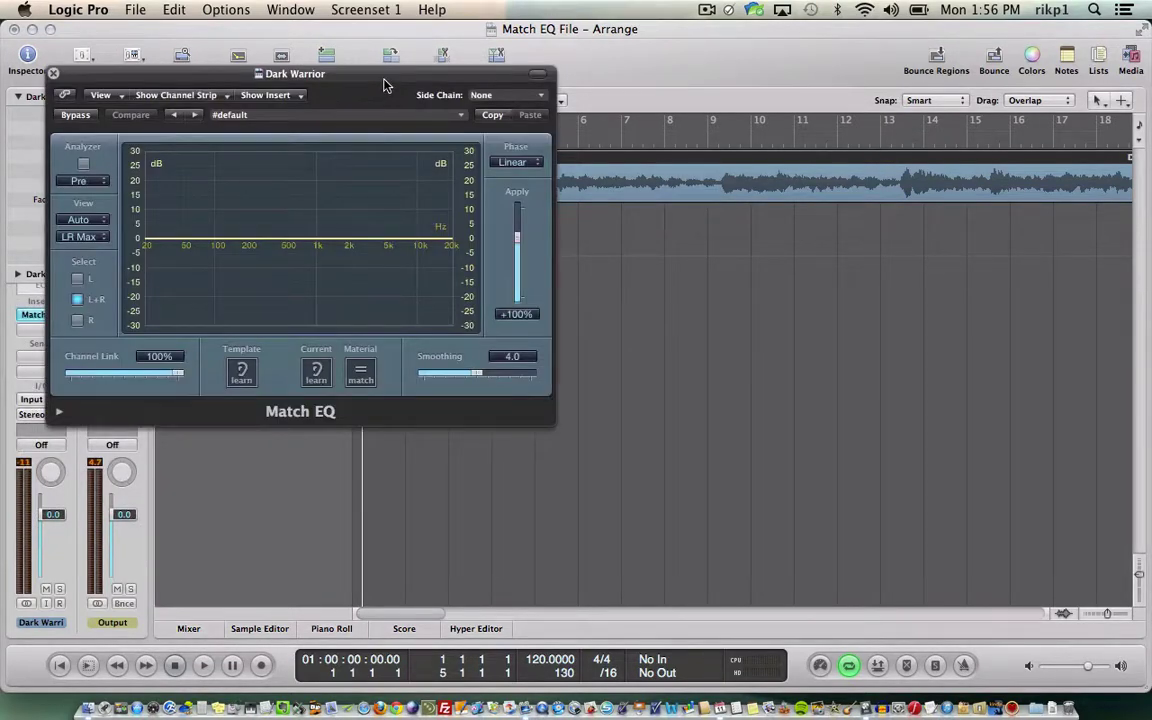
drag(388, 84, 772, 236)
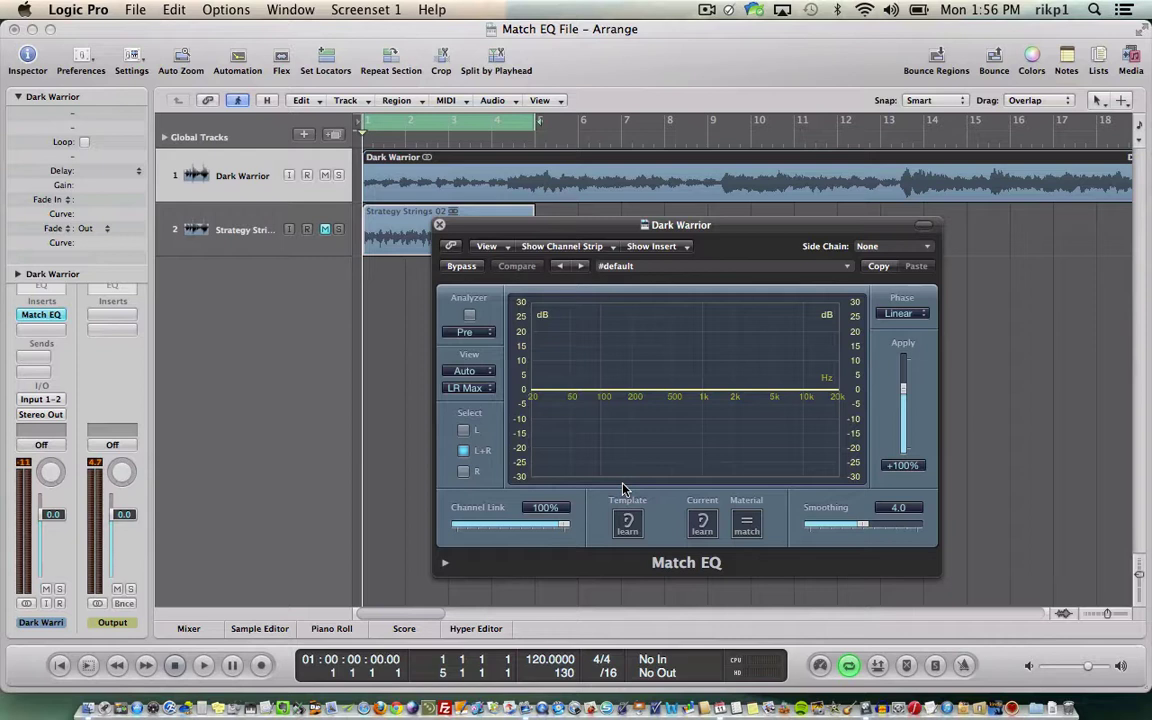
Step: Generate the Match EQ template spectrum from the audio file Strings EQ.aif
right_click(627, 524)
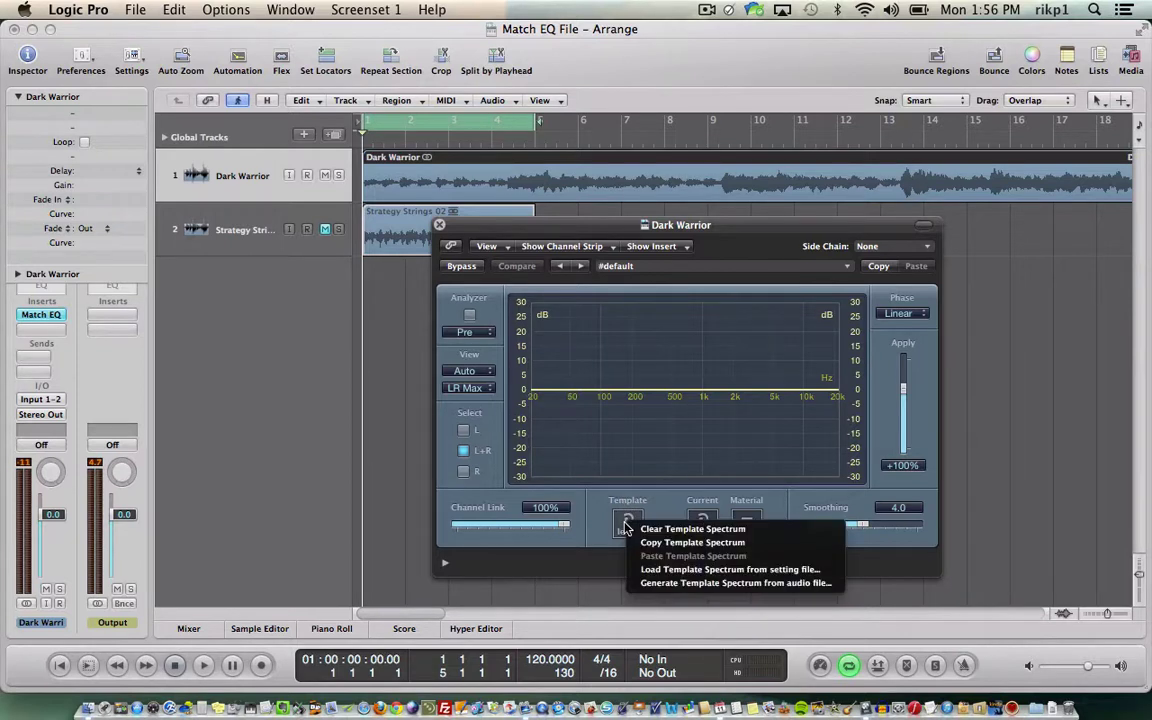
click(655, 584)
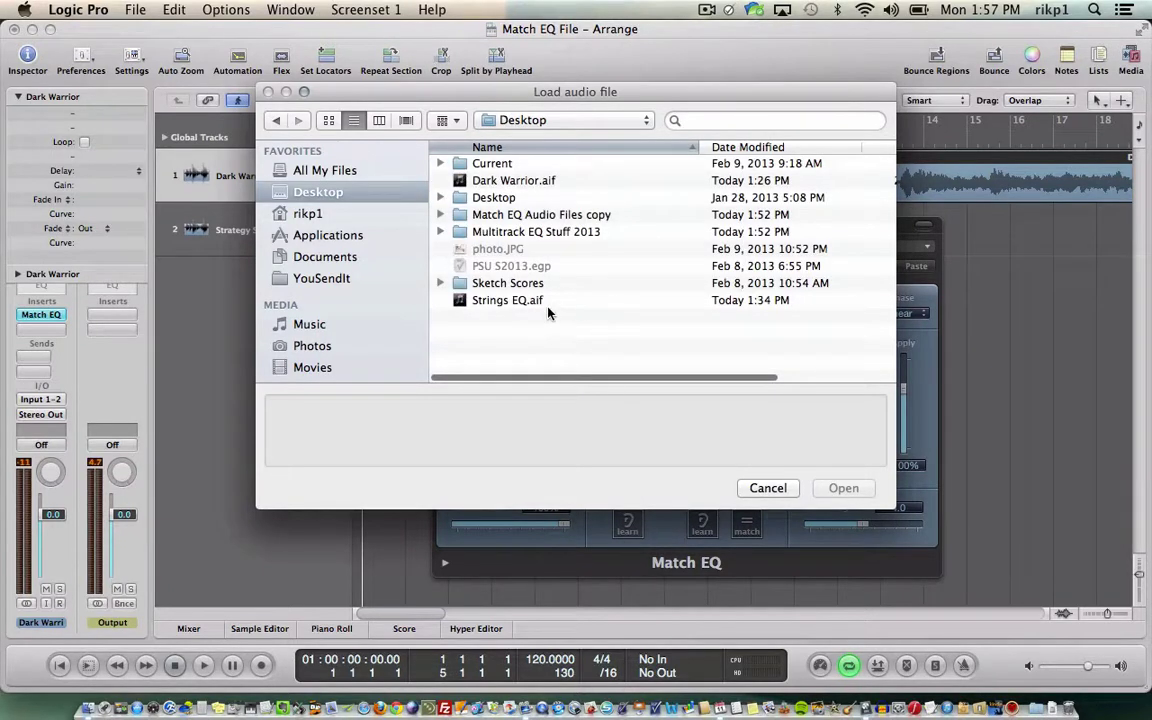
click(540, 301)
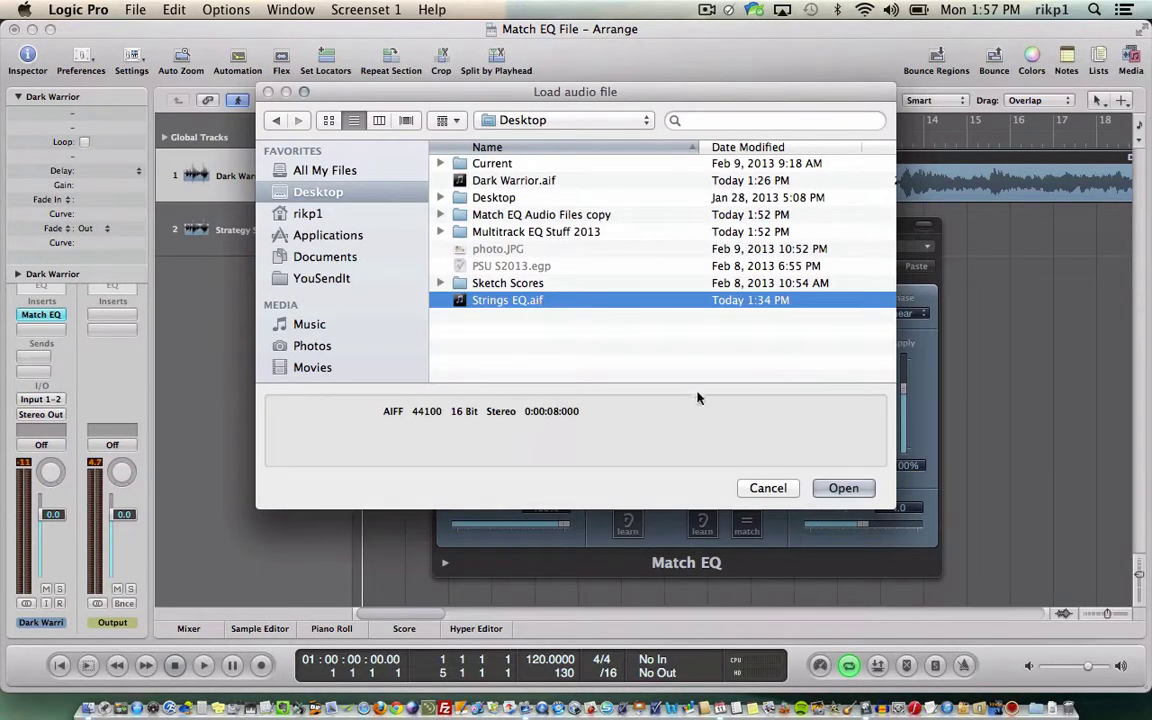
click(843, 489)
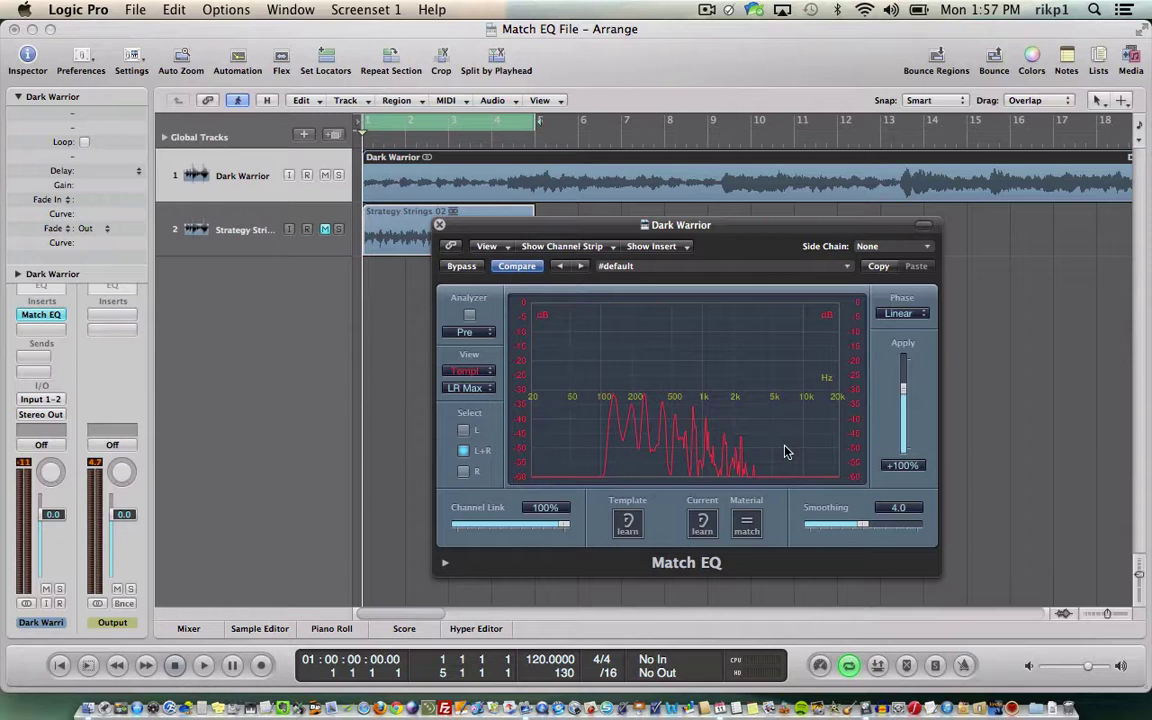
Step: Analyze Dark Warrior.aif from the Desktop as Match EQ's current material spectrum
right_click(705, 527)
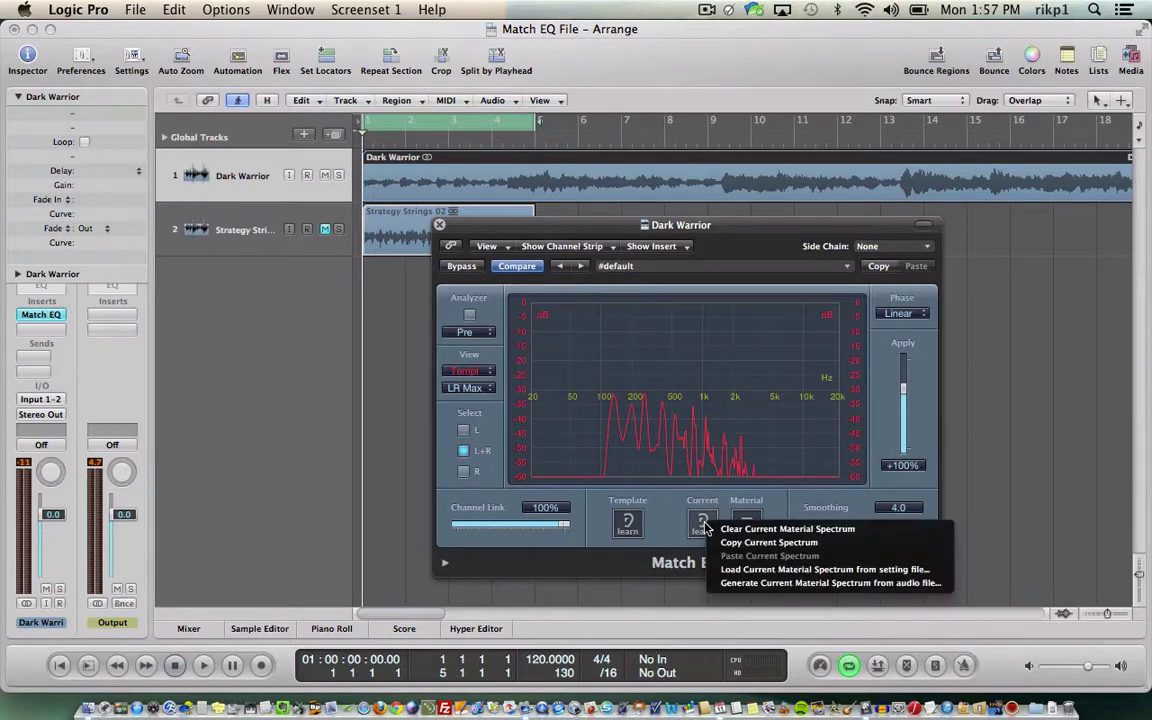
click(724, 583)
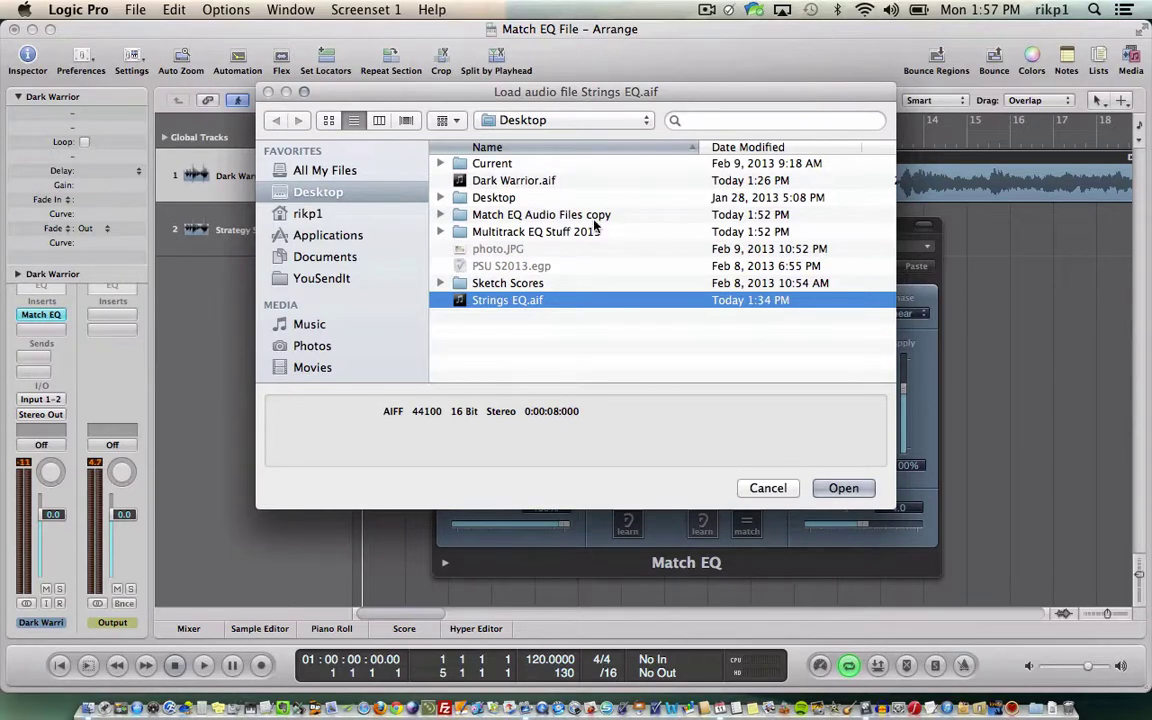
click(545, 181)
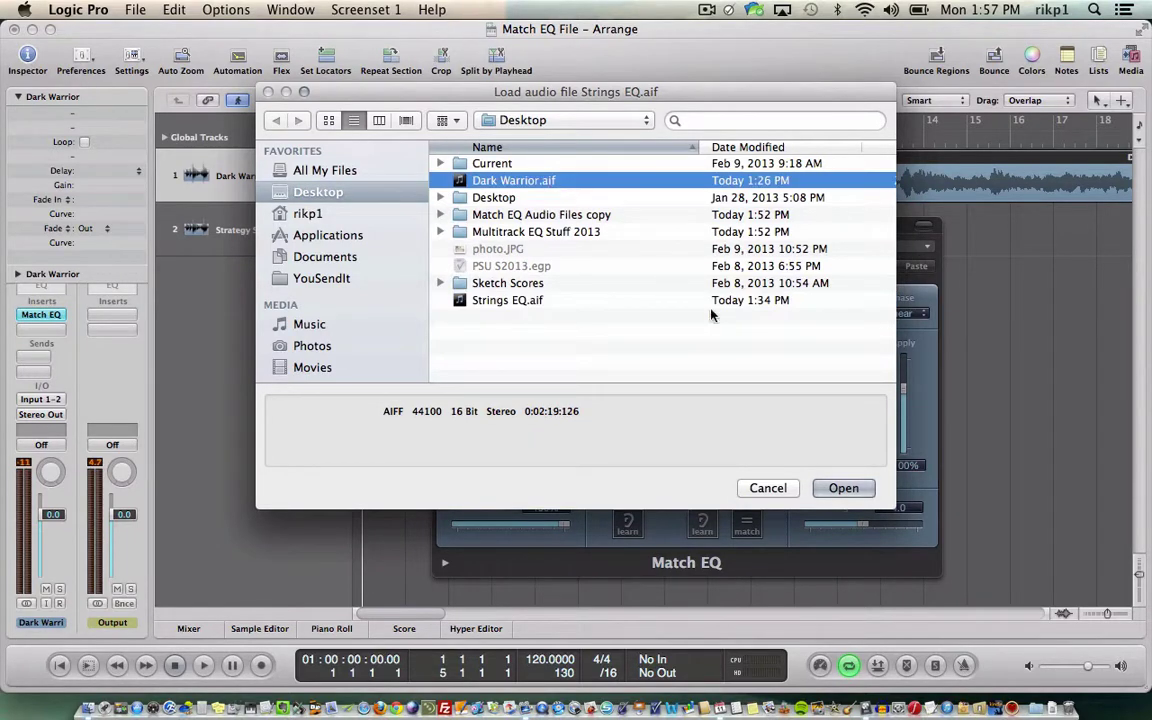
click(841, 489)
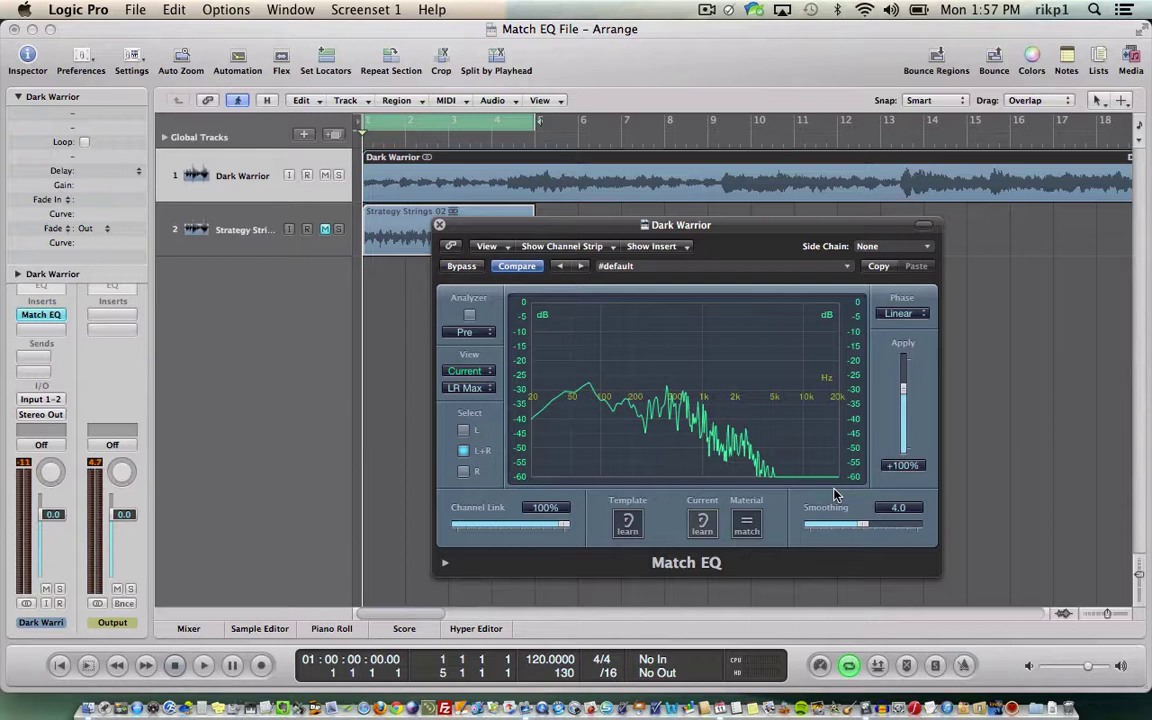
Step: Compute the matching curve that shapes Dark Warrior toward the Strings EQ template
click(745, 529)
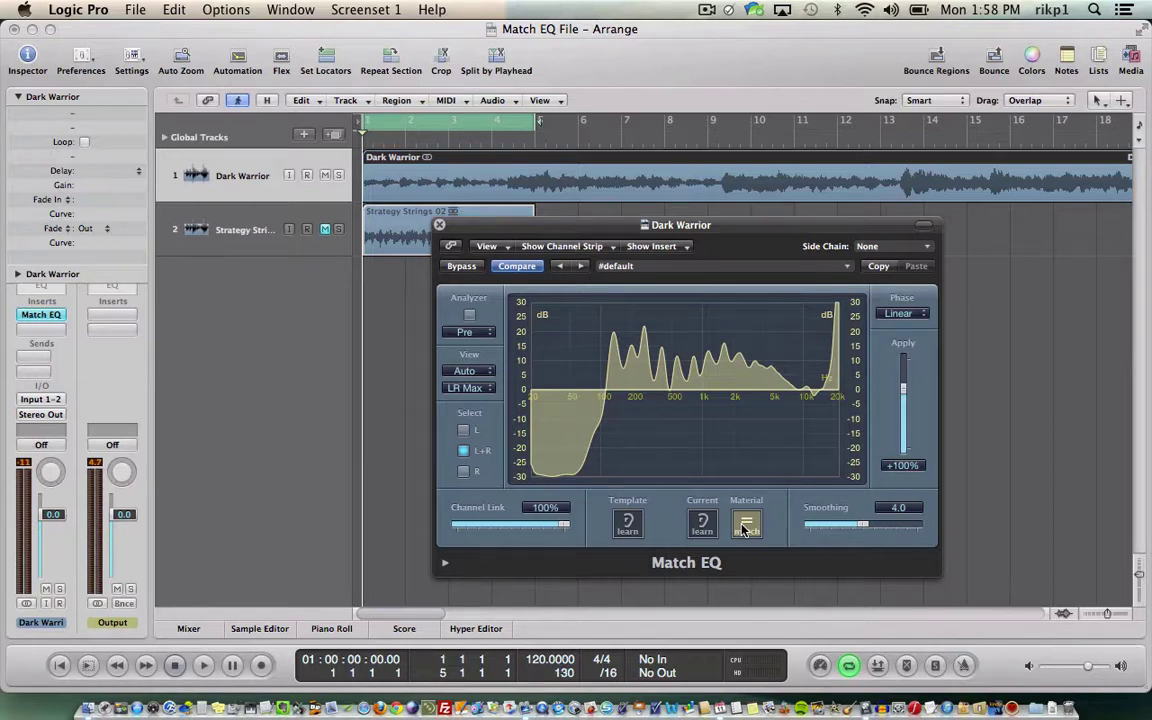
click(743, 530)
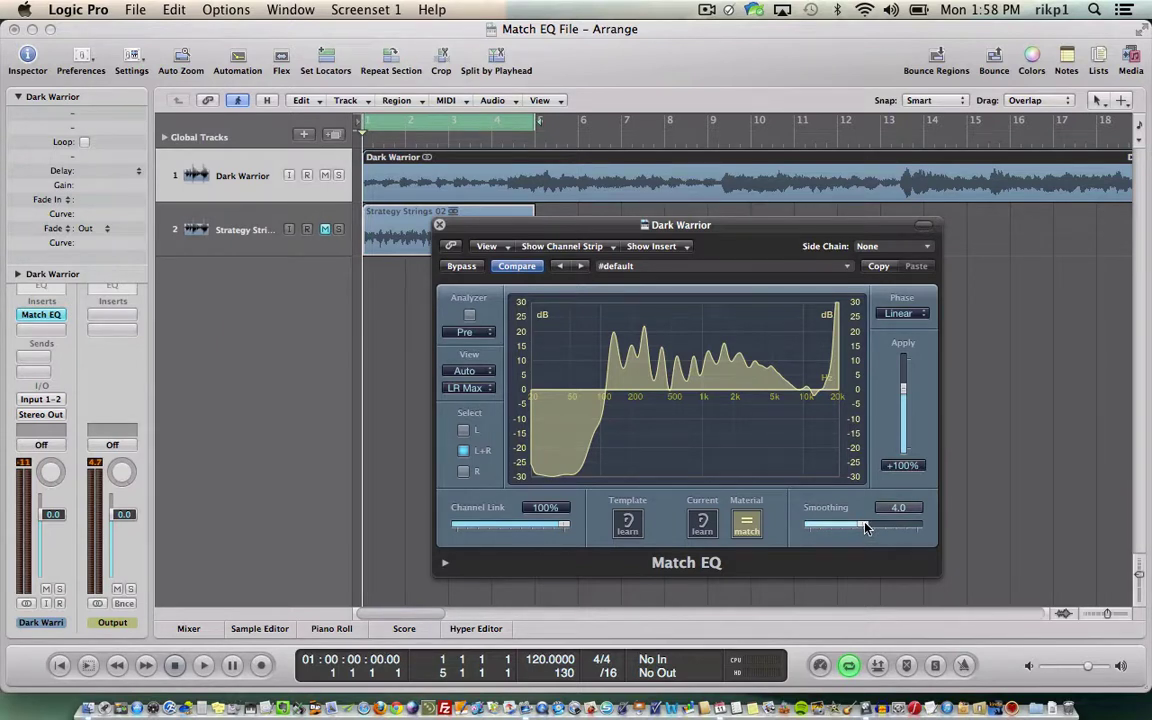
Step: Set Match EQ Smoothing to 24.0 and lower Apply to about +18%
drag(866, 528, 917, 528)
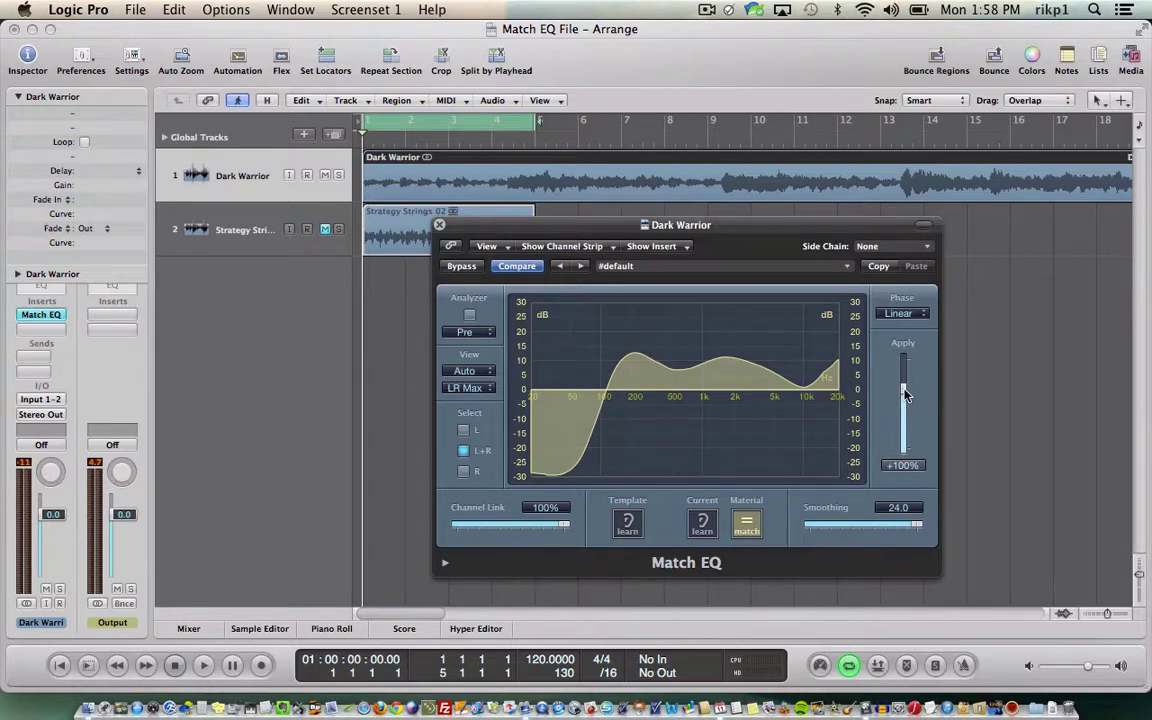
drag(905, 395, 903, 419)
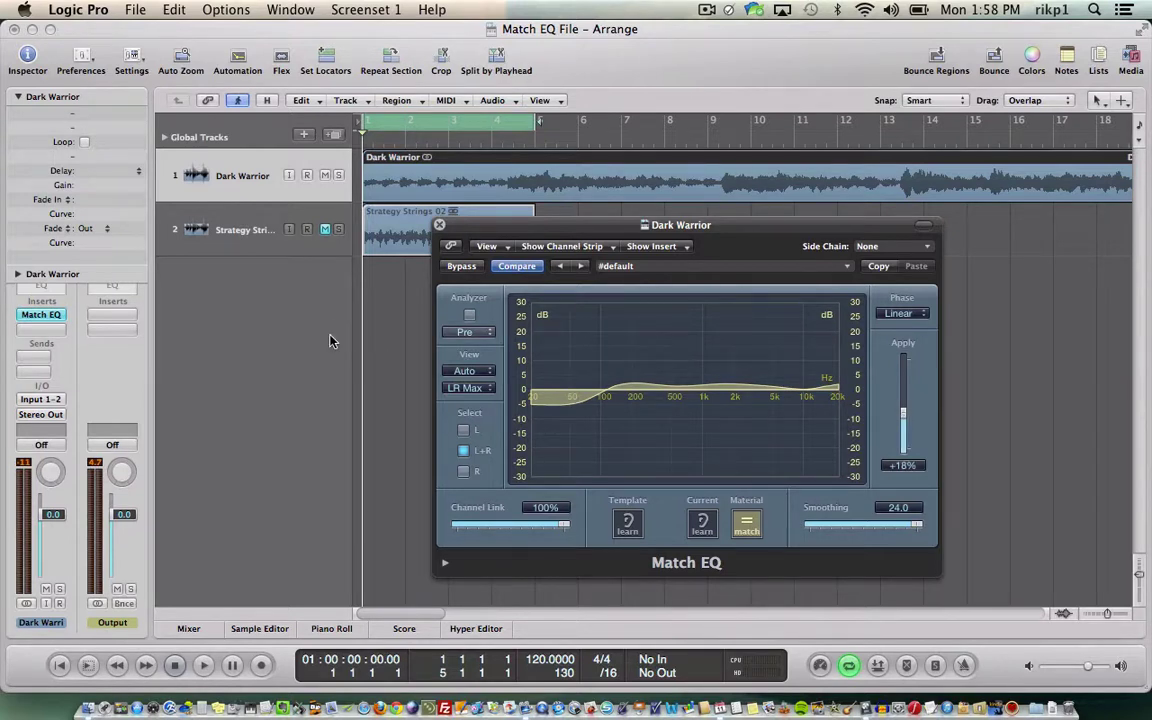
Step: Play Dark Warrior with Apply raised to about +79%, comparing it against the bypassed original
key(space)
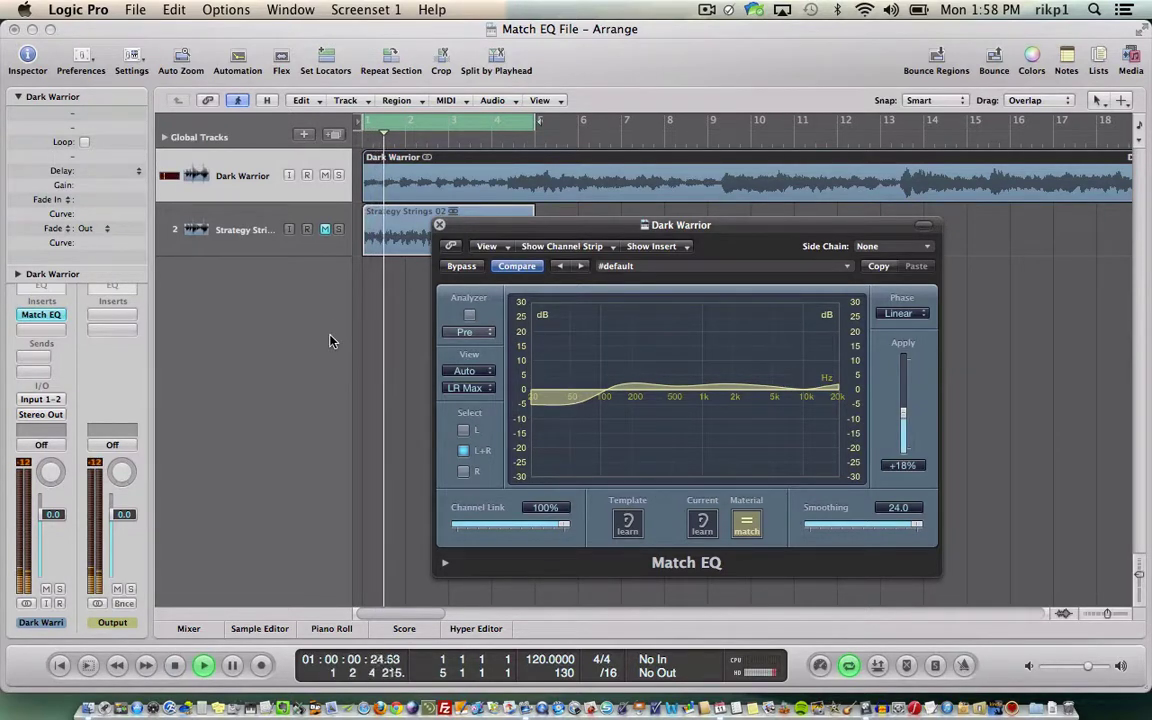
key(XF86AudioRaiseVolume)
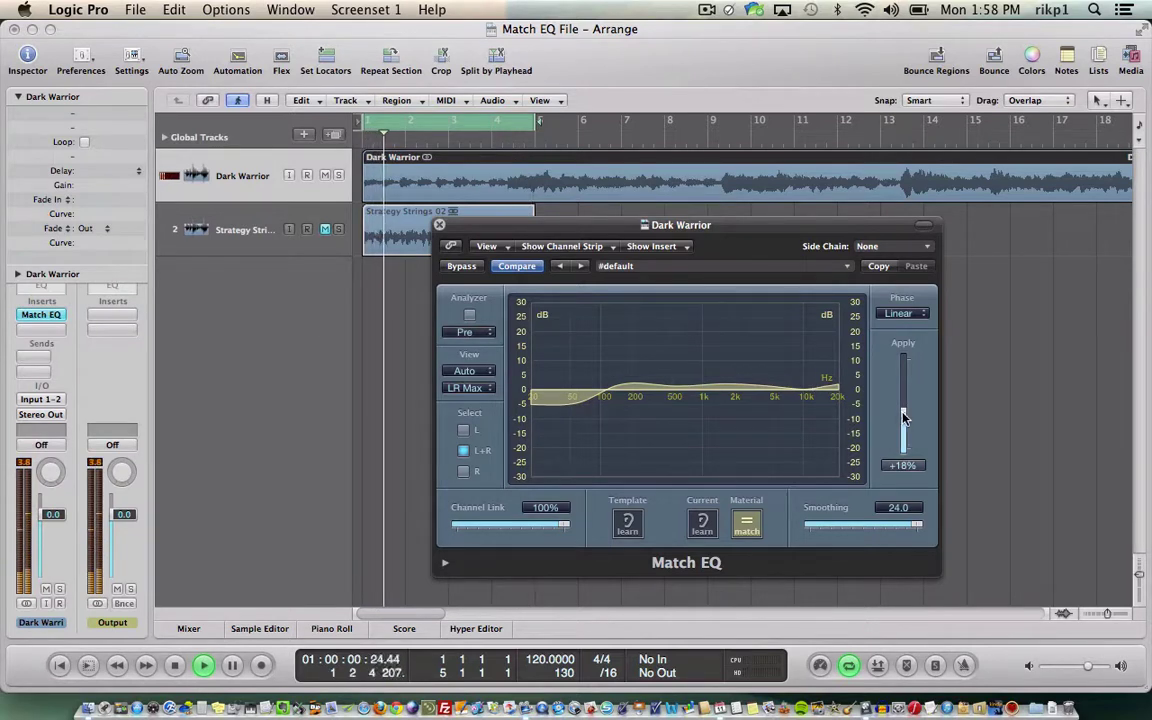
drag(903, 417, 903, 398)
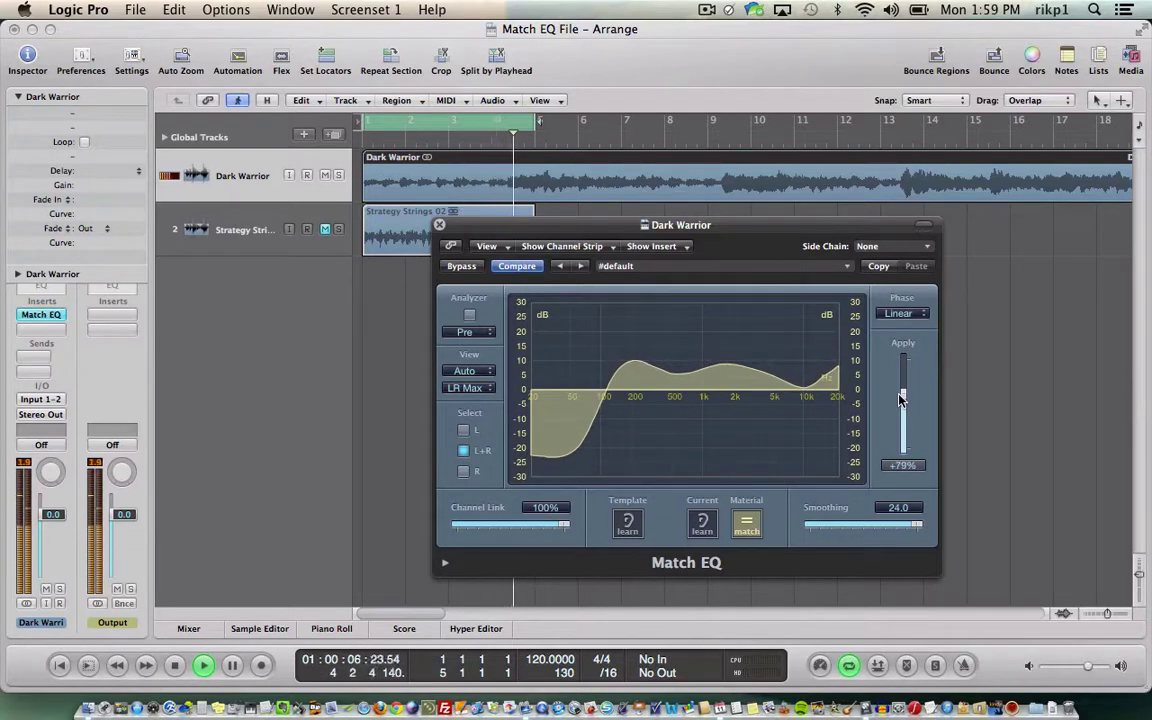
click(461, 266)
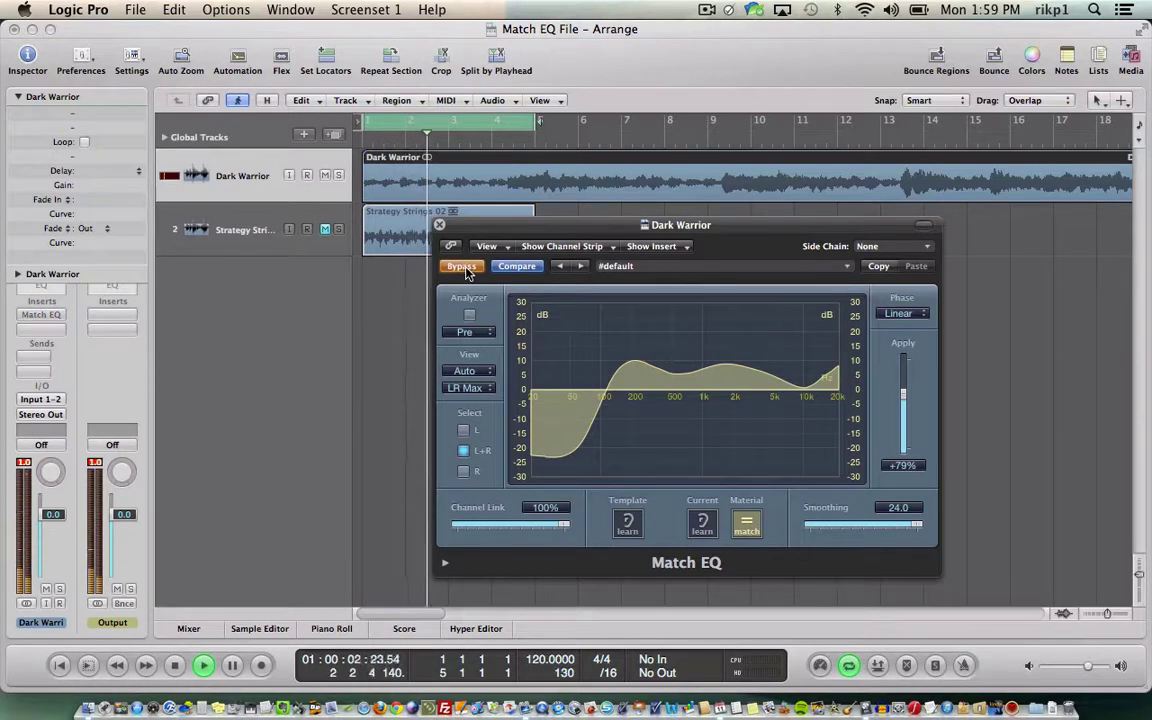
click(465, 271)
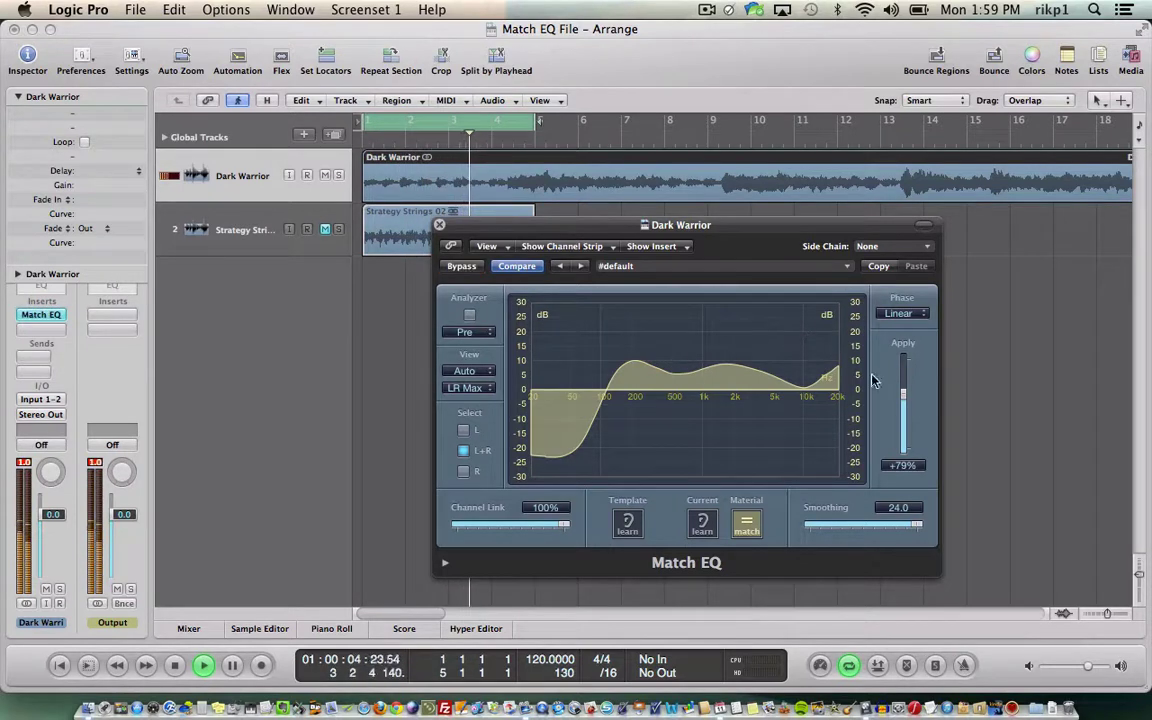
Step: Lower Apply to +24%, nudge the smoothing, and move the Match EQ window
drag(903, 398, 902, 416)
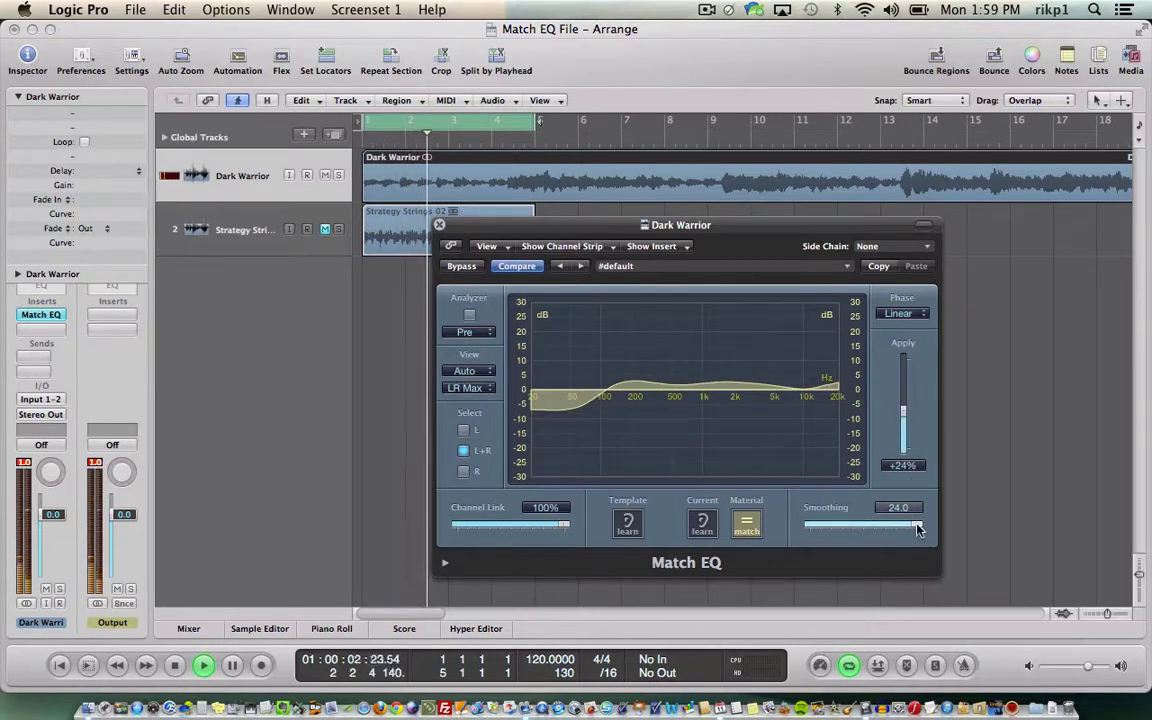
drag(914, 528, 915, 527)
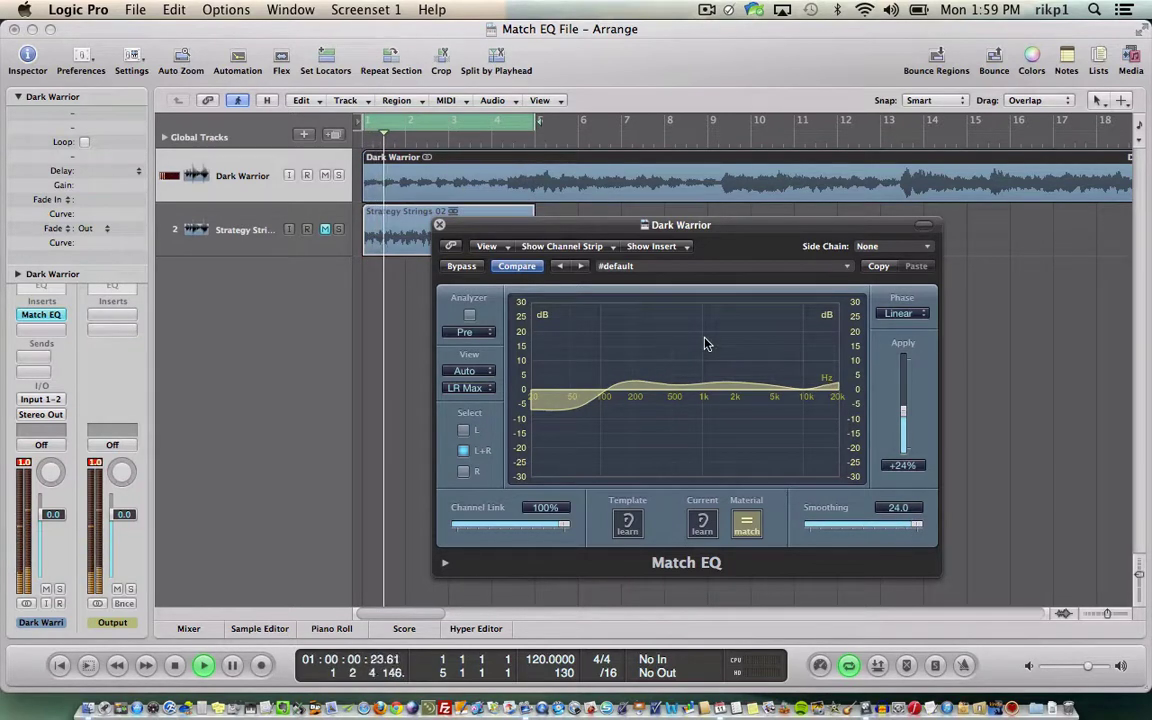
drag(583, 234, 710, 241)
click(395, 327)
key(space)
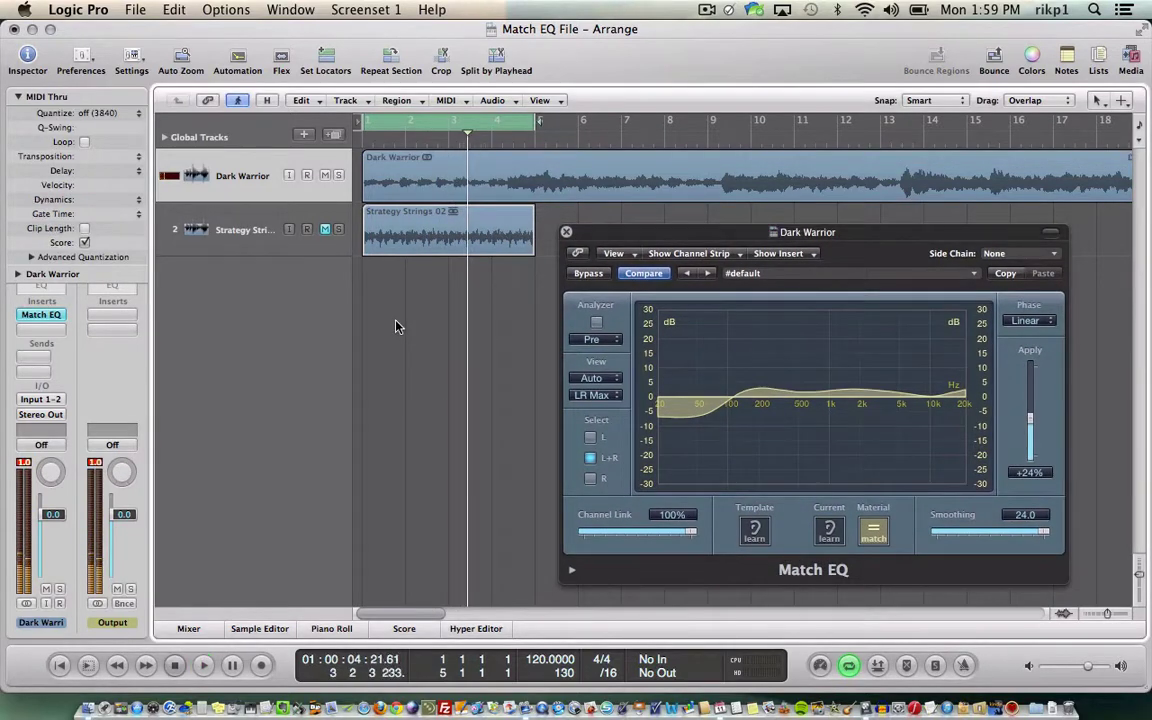
click(324, 229)
click(326, 176)
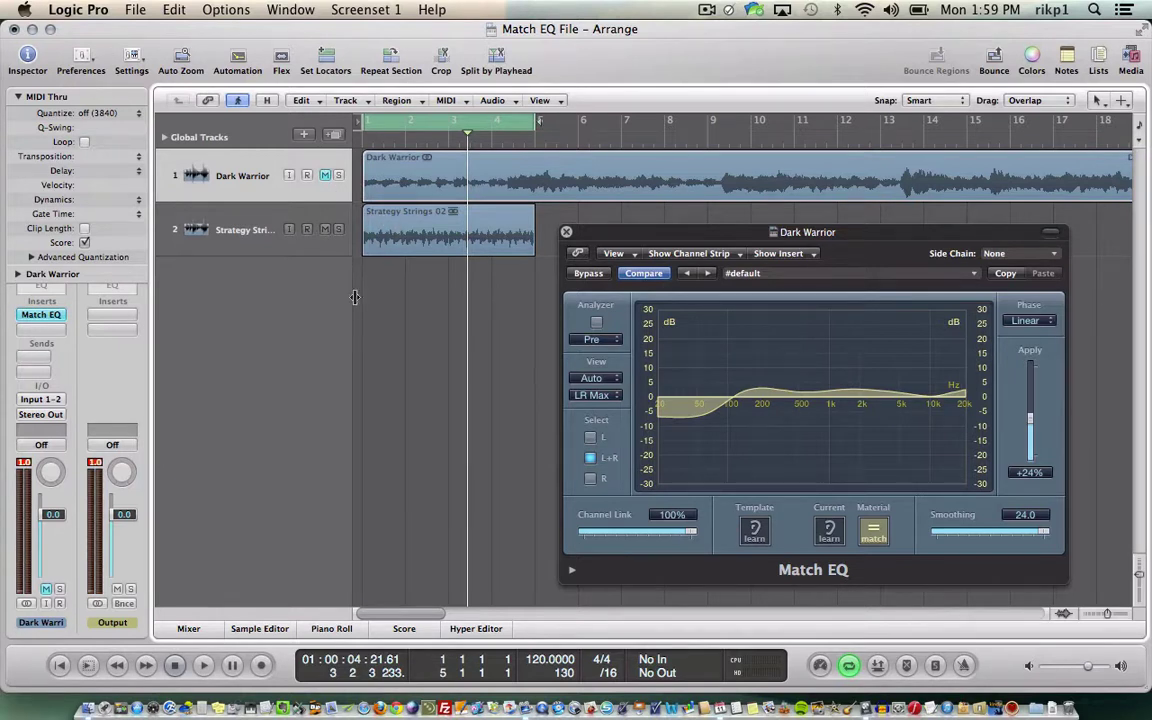
click(59, 665)
key(space)
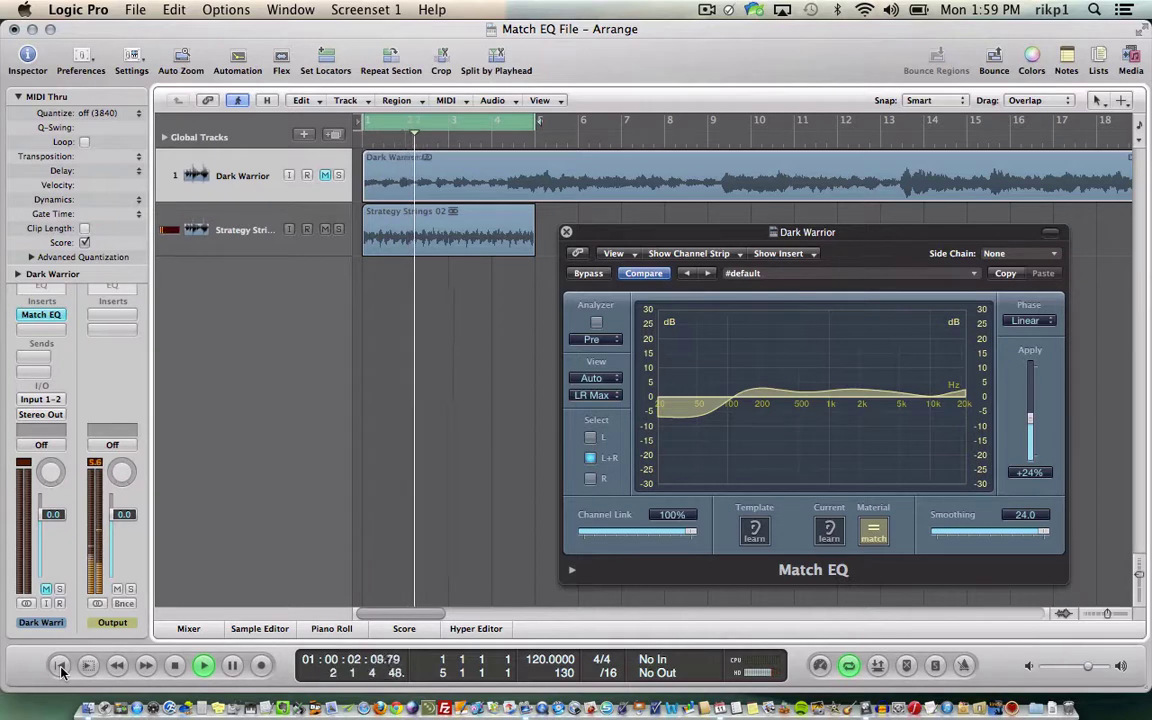
key(space)
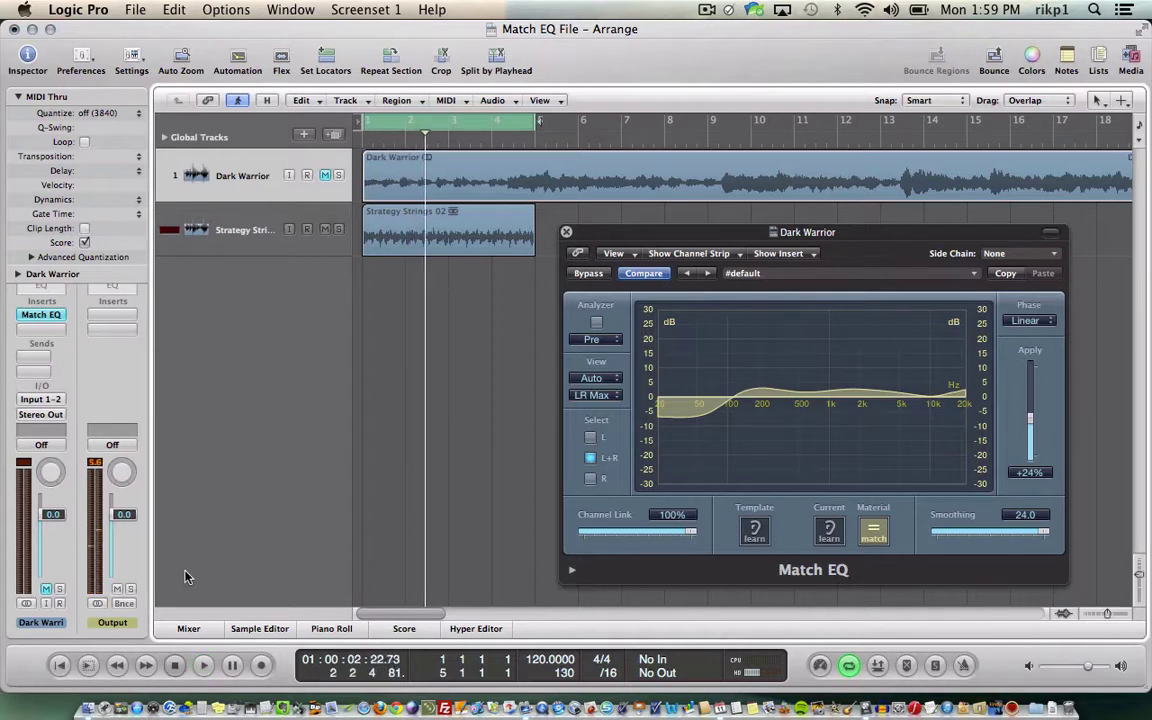
click(324, 231)
click(325, 176)
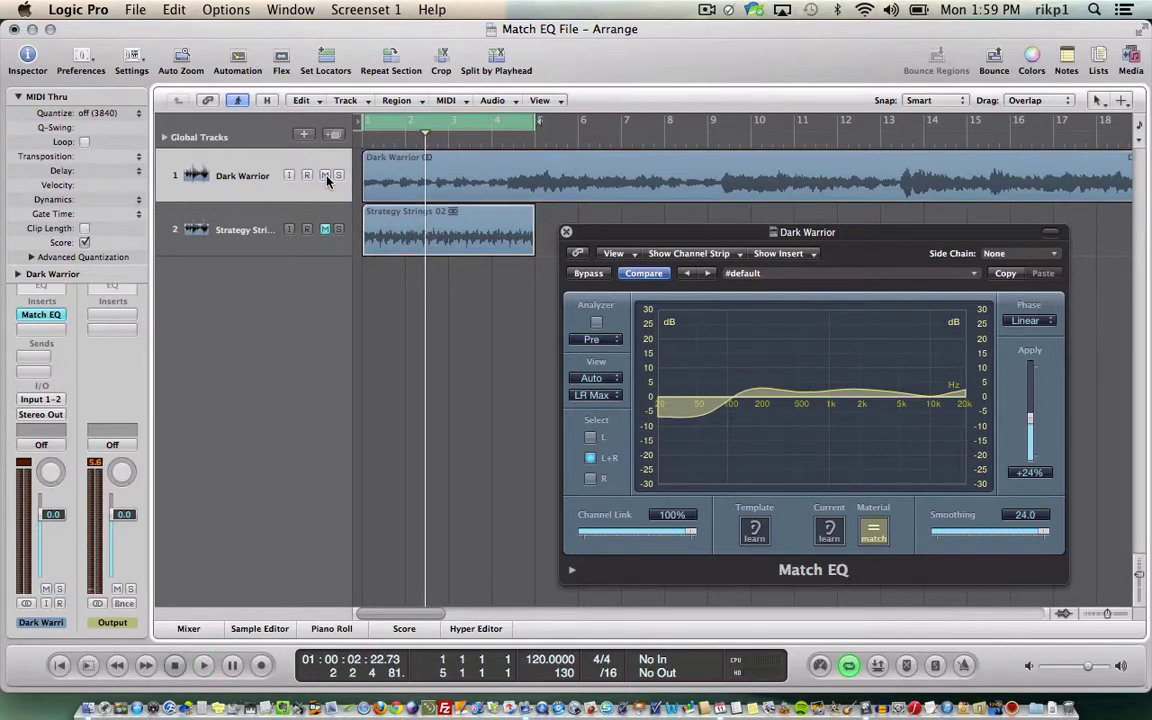
key(space)
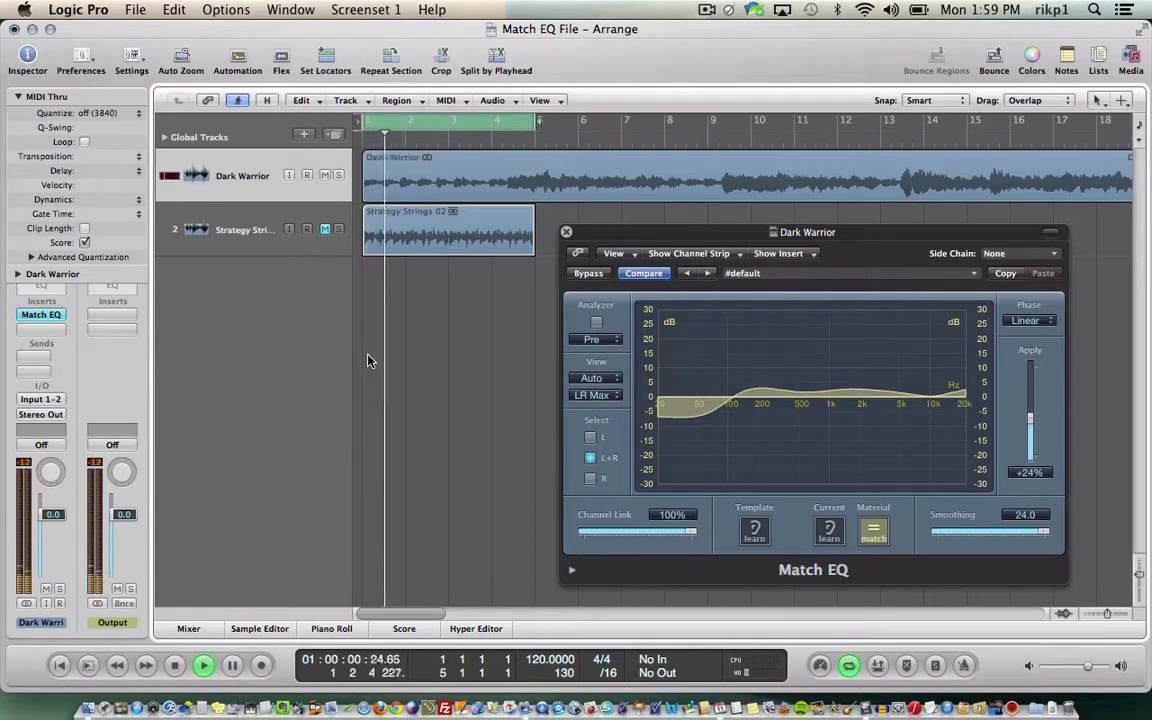
key(space)
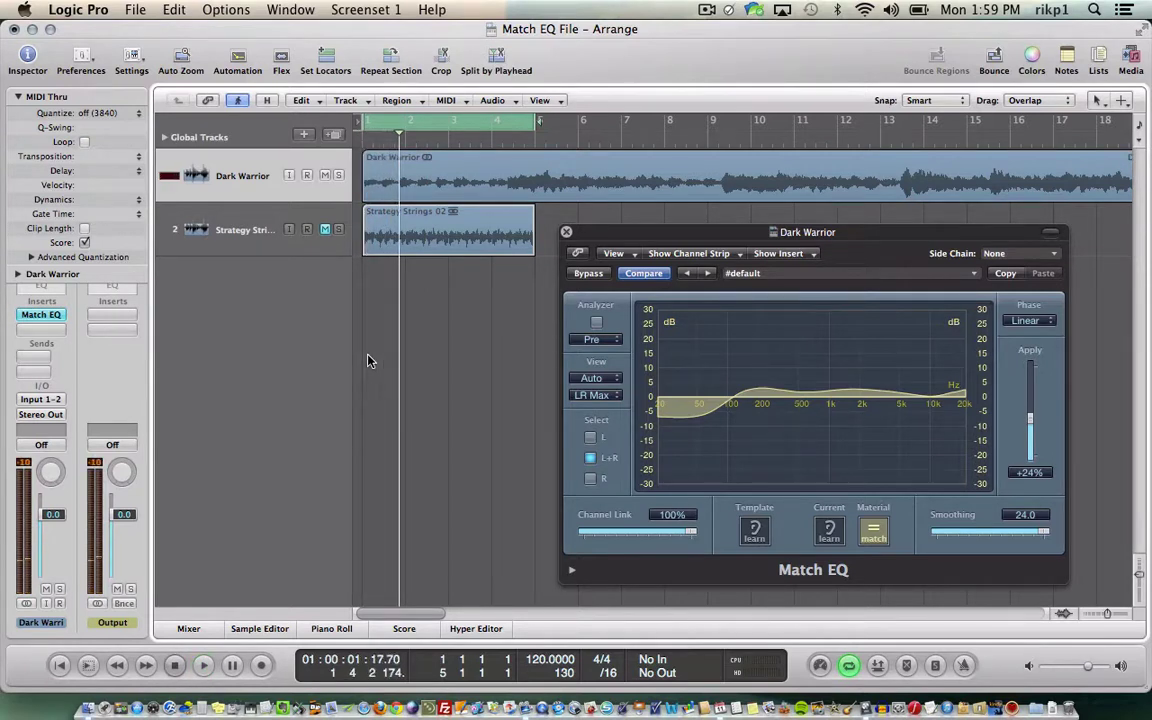